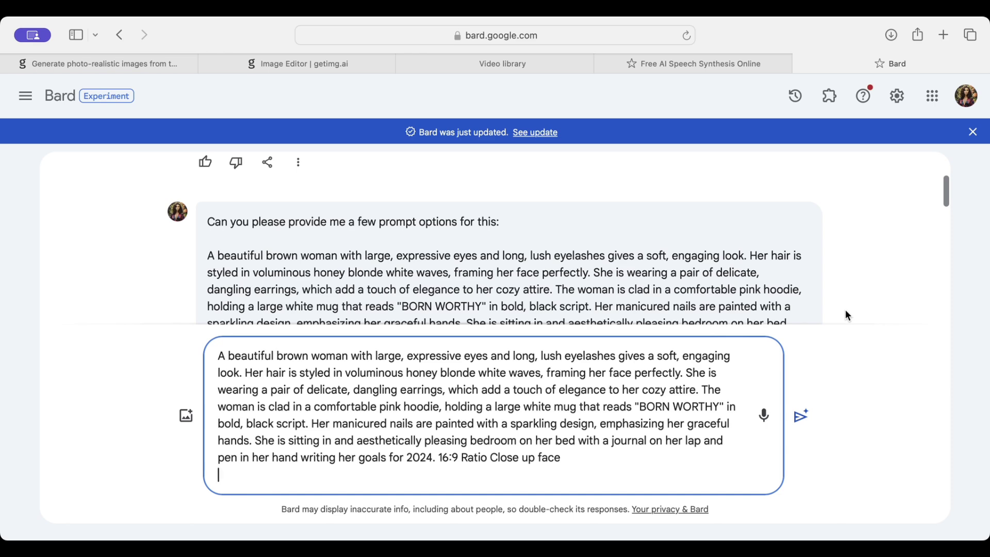
# Step: Submit the prompt describing a woman in a pink hoodie with a "BORN WORTHY" mug and read through the returned prompt options
pyautogui.click(847, 315)
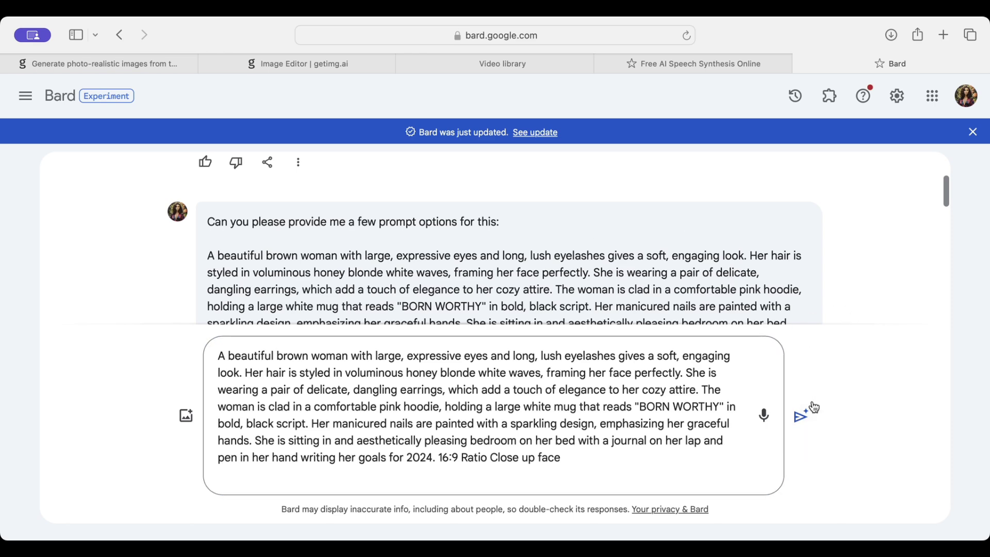
pyautogui.click(802, 414)
pyautogui.scroll(10, 729, 275)
pyautogui.scroll(10, 728, 277)
pyautogui.scroll(-5, 728, 274)
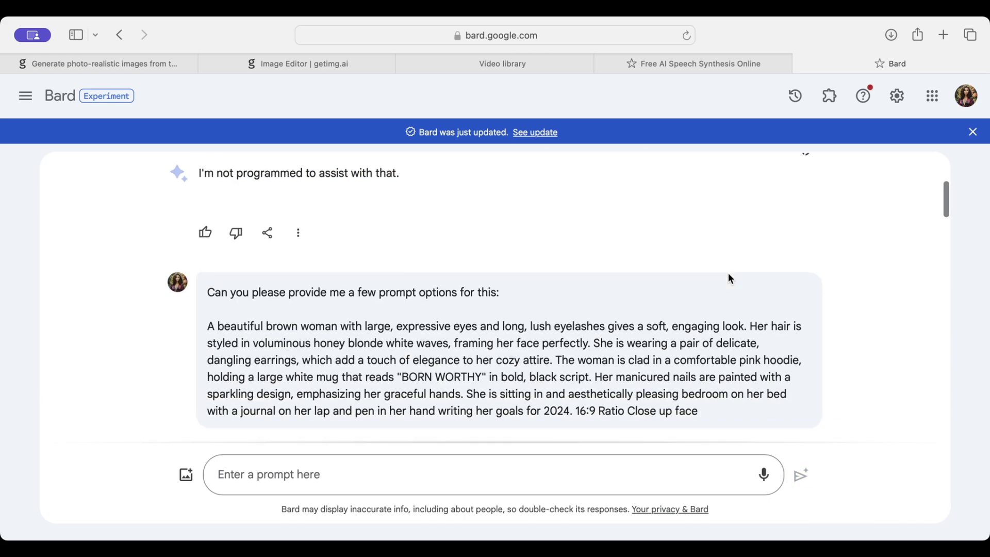
pyautogui.scroll(-15, 728, 273)
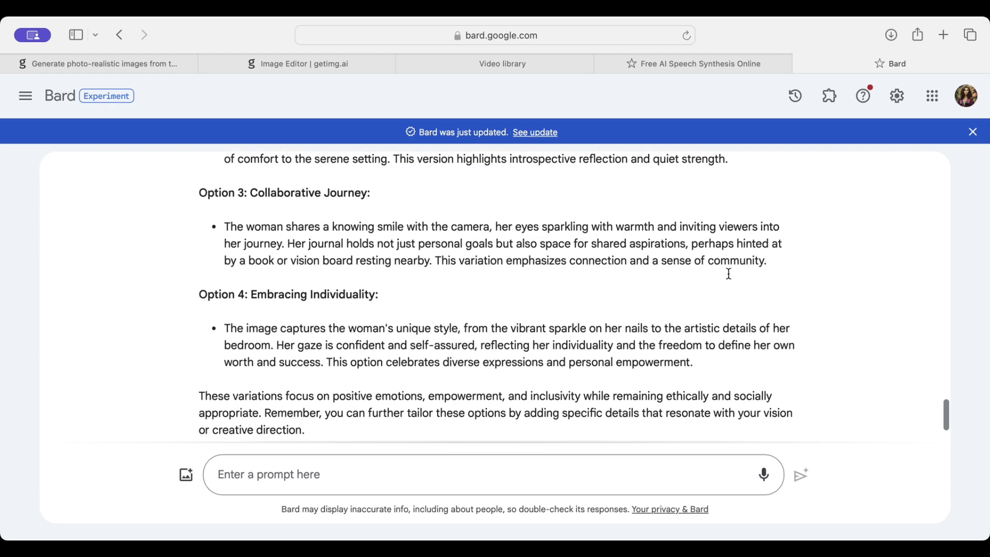
pyautogui.scroll(1, 729, 275)
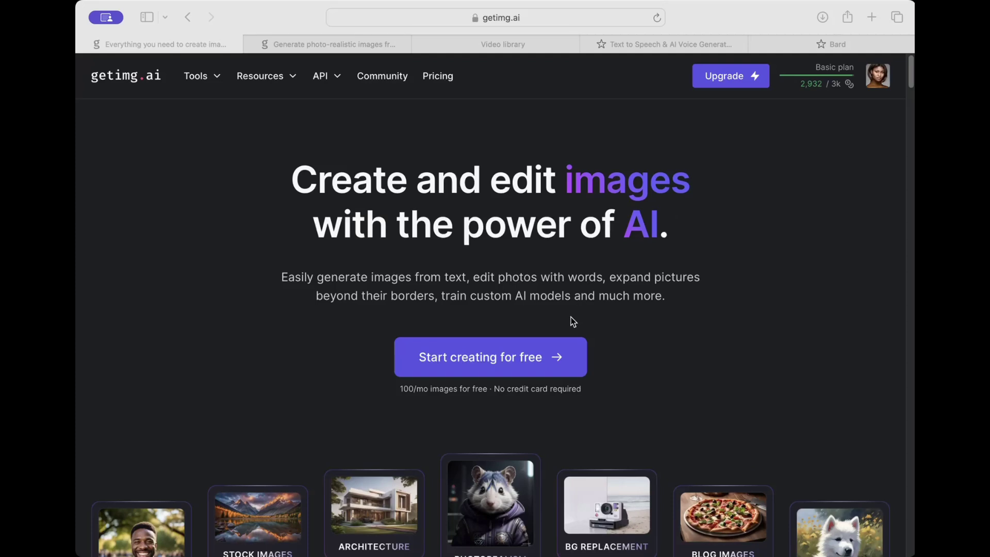
# Step: Switch to getimg.ai, start creating, dismiss the Essential generator announcement and generate 4 Photorealism images from the Ethiopian woman prompt
pyautogui.click(557, 354)
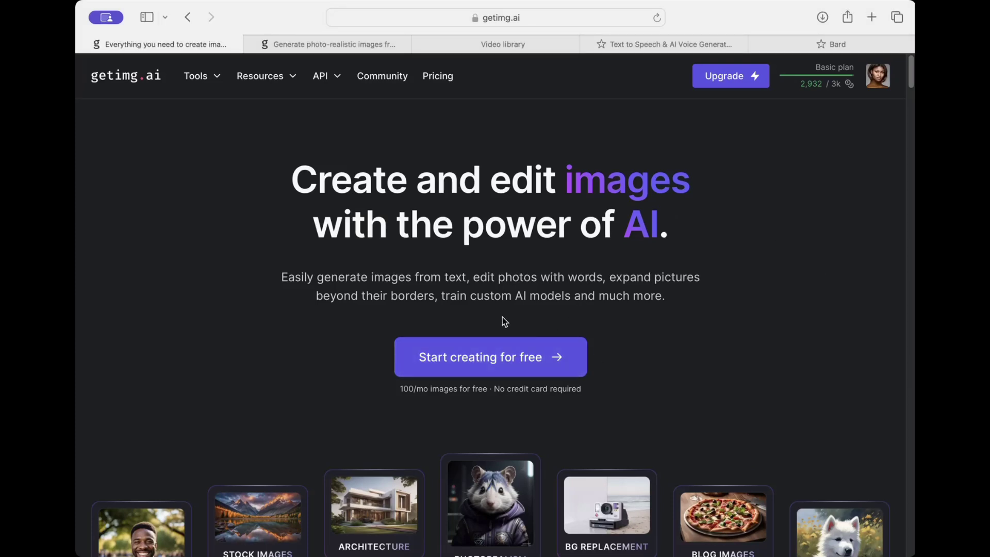
pyautogui.click(432, 372)
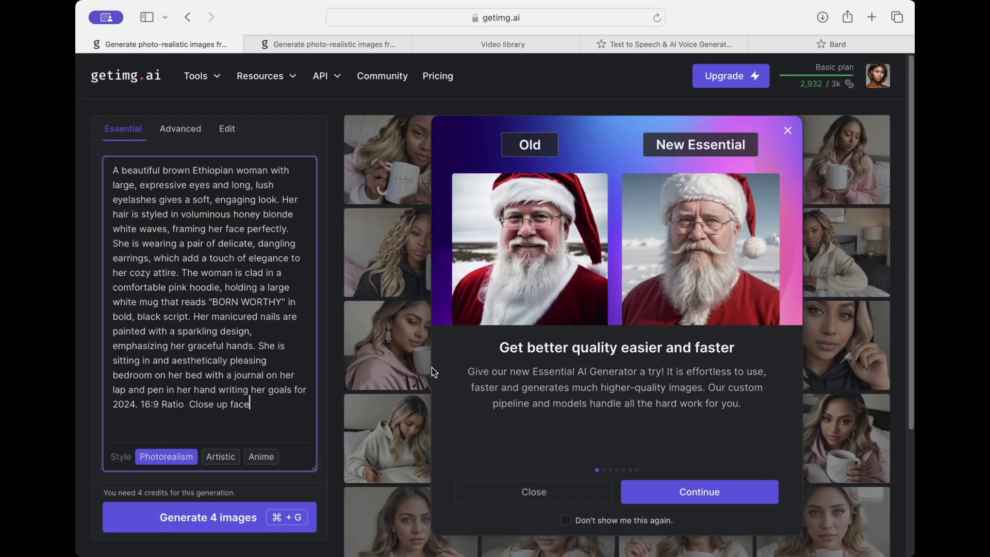
pyautogui.click(533, 490)
pyautogui.click(235, 257)
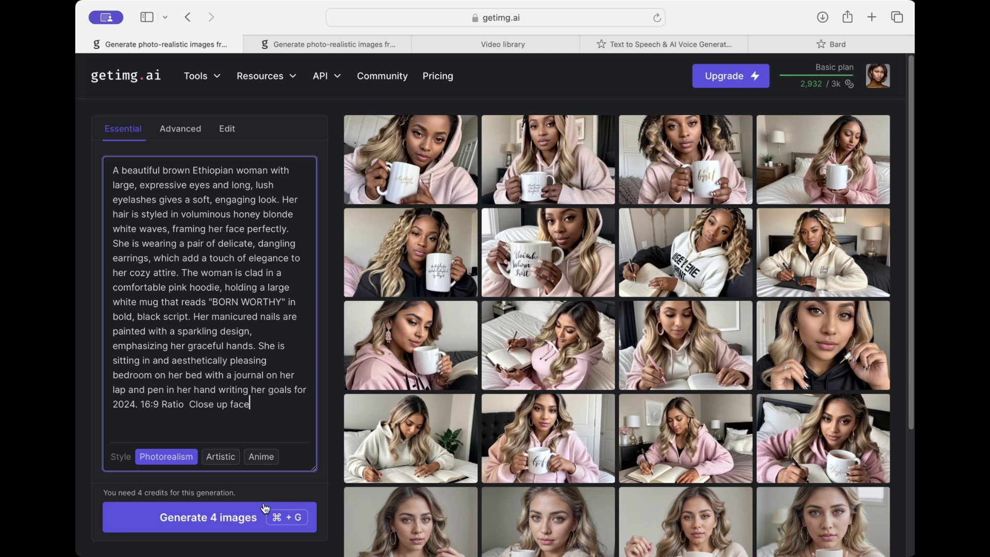
pyautogui.click(222, 518)
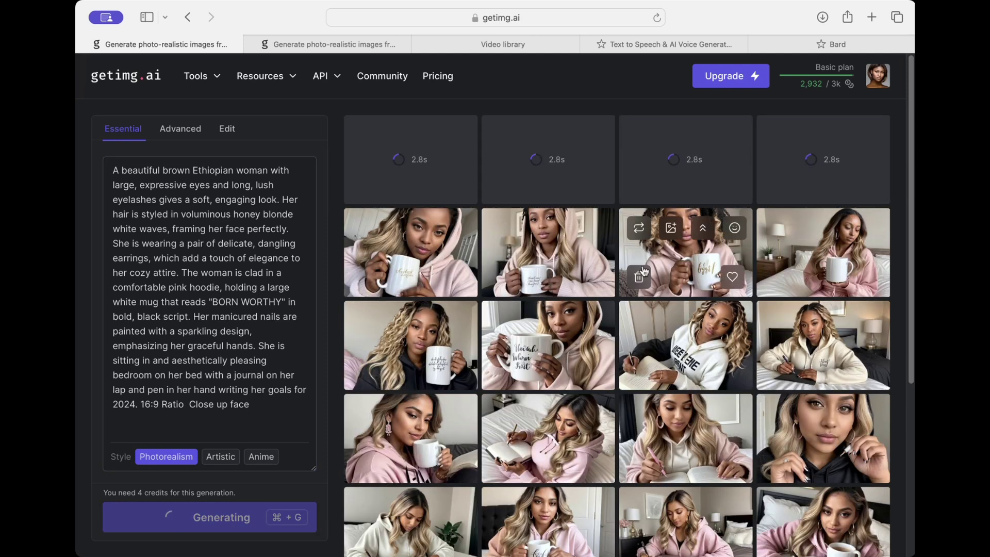
# Step: Remove "Ethiopian" from the prompt and generate 4 images in advanced mode with the RealVisXL V2.0 photorealism model
pyautogui.doubleClick(219, 171)
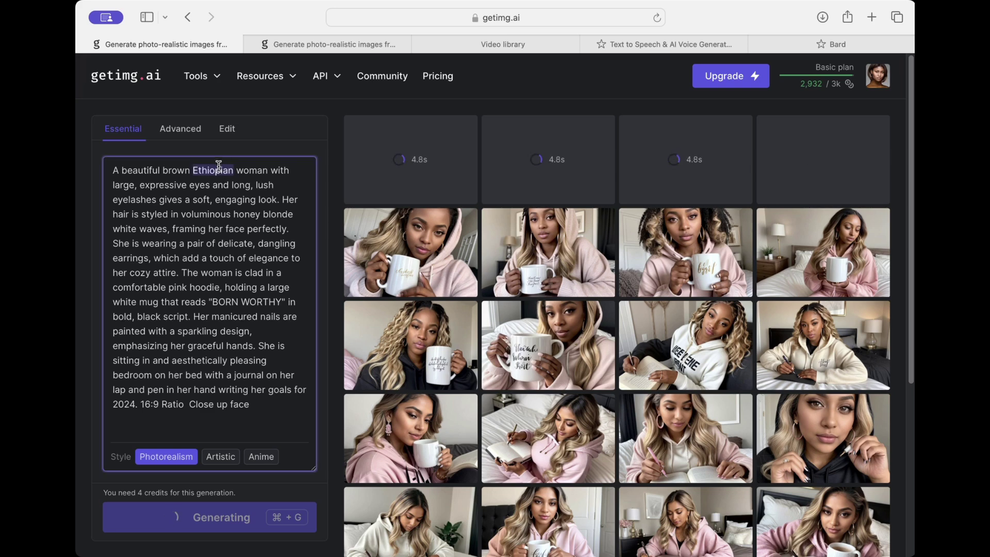
pyautogui.press('BackSpace')
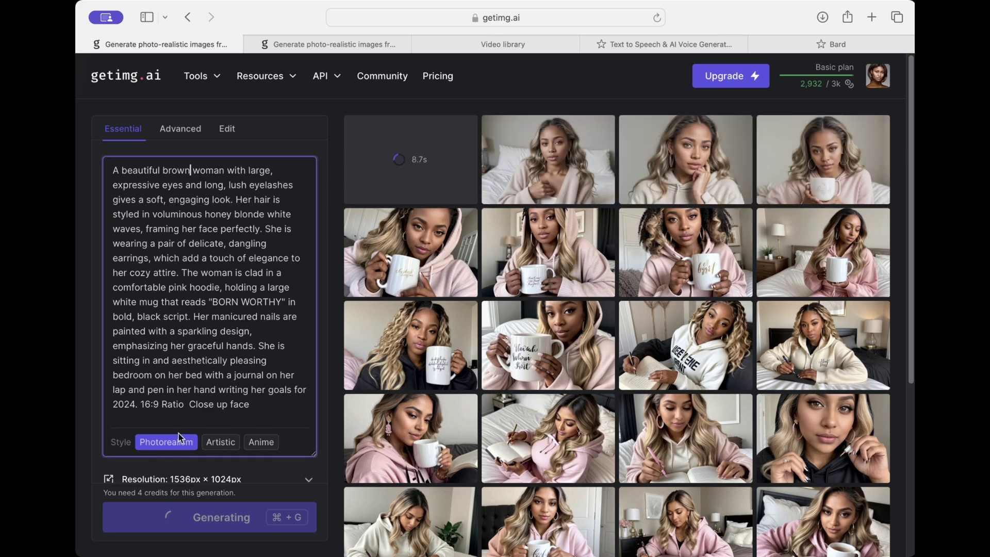
pyautogui.click(180, 128)
pyautogui.click(236, 166)
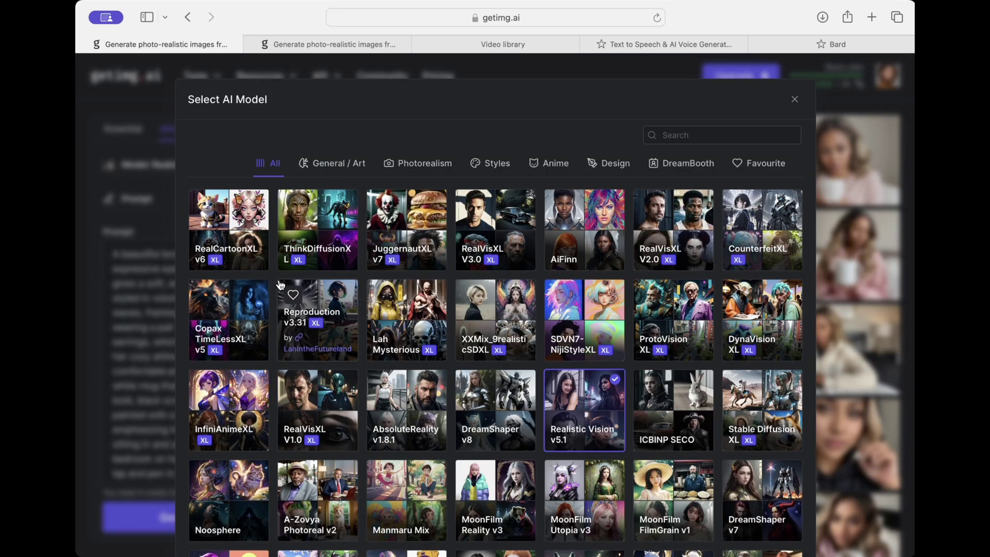
pyautogui.click(416, 166)
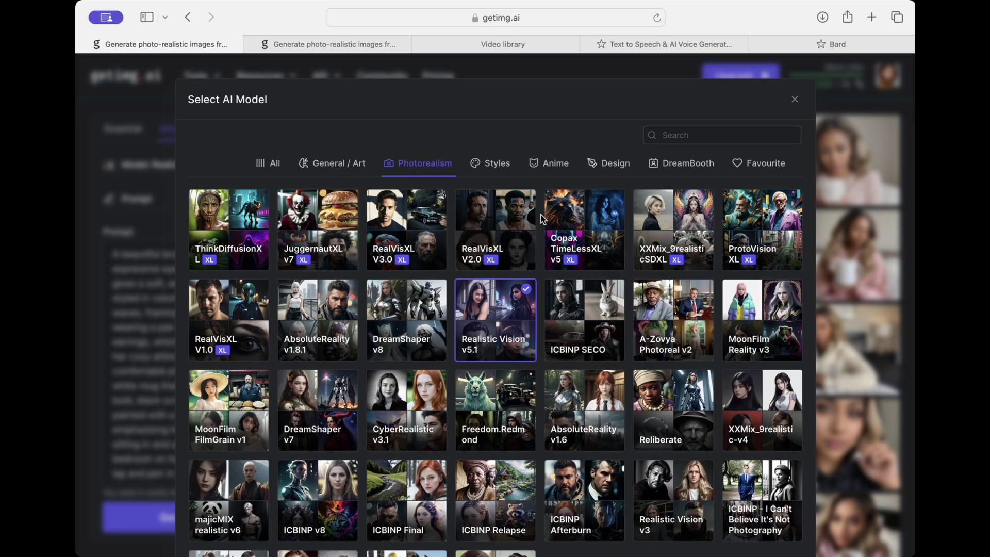
pyautogui.click(521, 226)
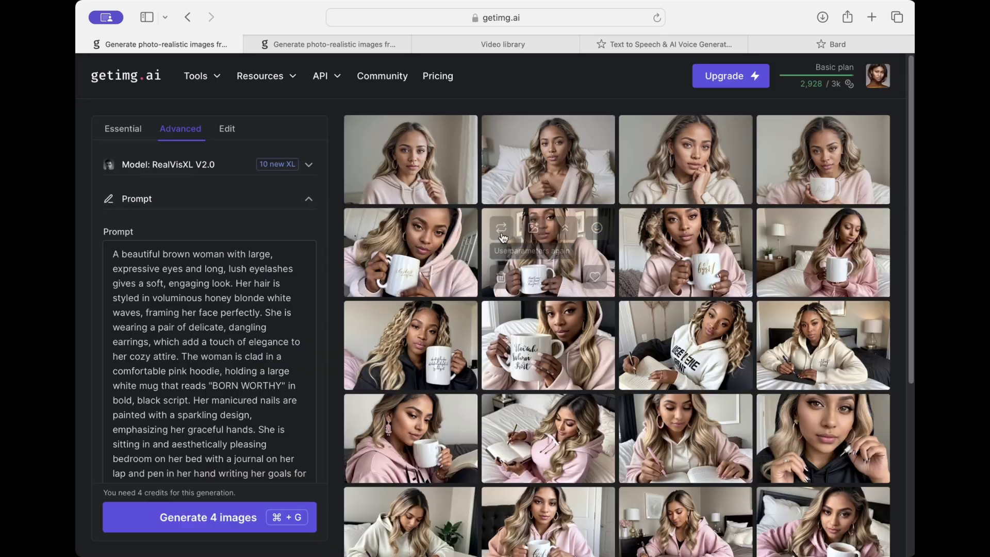
pyautogui.click(200, 534)
# Step: Examine the newly generated pink hoodie images enlarged one by one, and return to the gallery
pyautogui.click(810, 171)
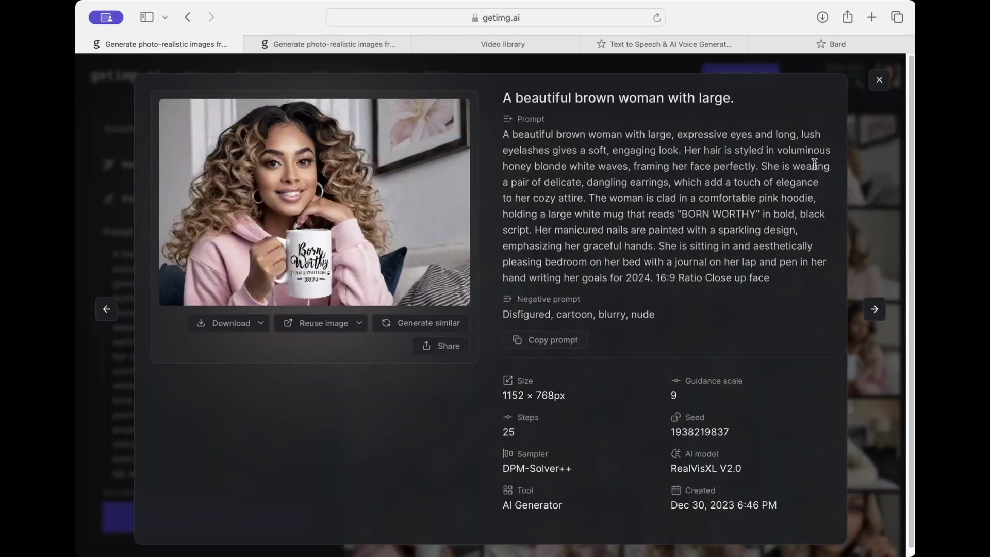
pyautogui.click(877, 106)
pyautogui.click(428, 174)
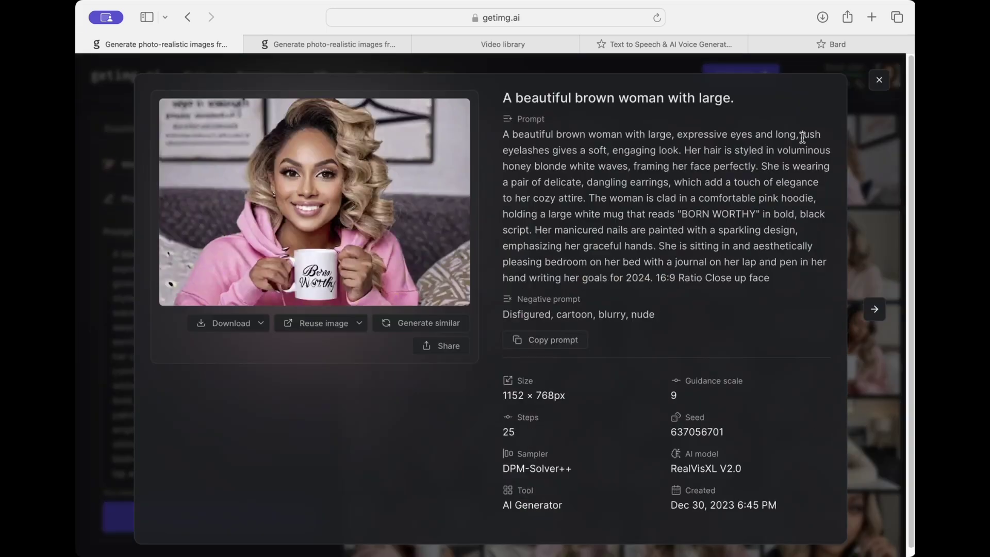
pyautogui.click(876, 83)
pyautogui.click(879, 107)
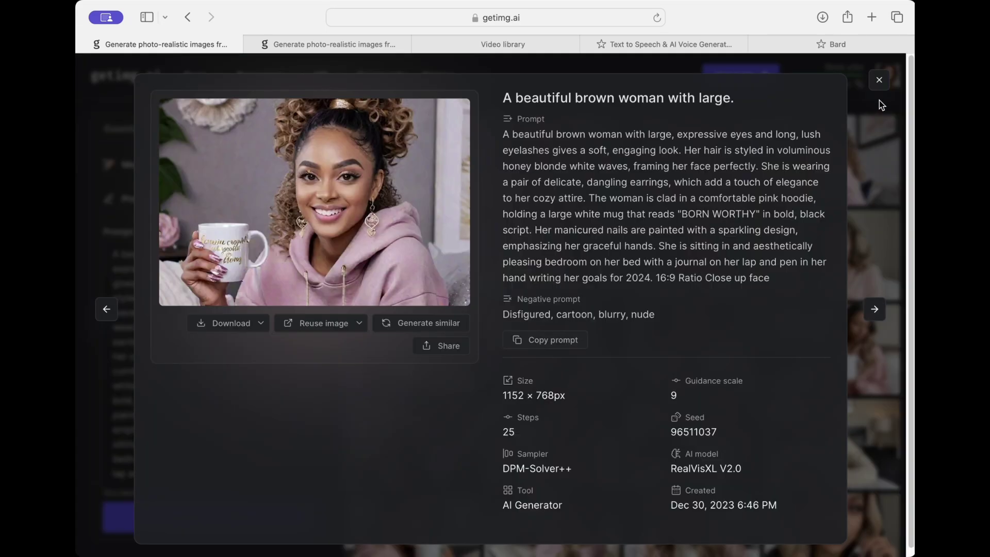
pyautogui.click(880, 88)
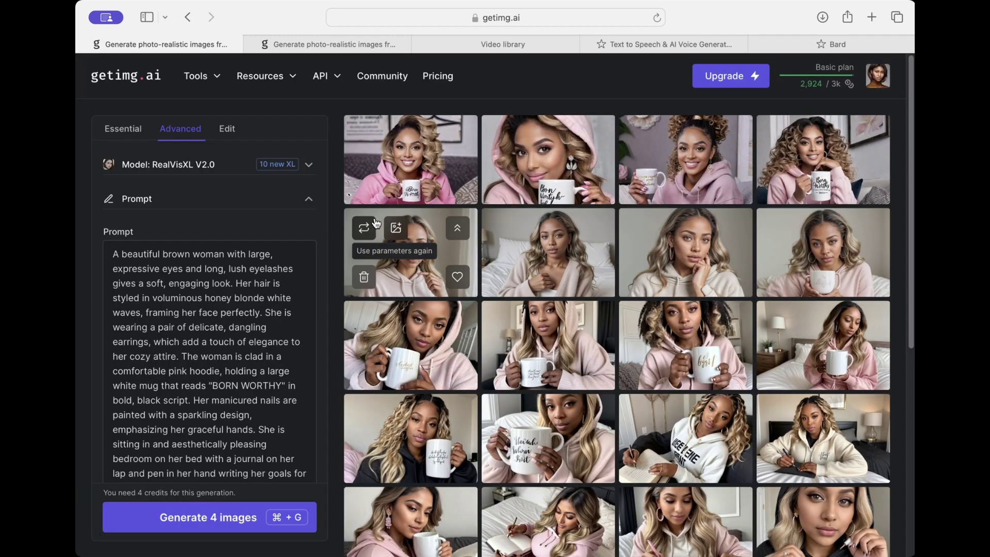
# Step: Open the first generated image of the woman holding the mug with both hands and download it as PNG
pyautogui.moveTo(374, 161)
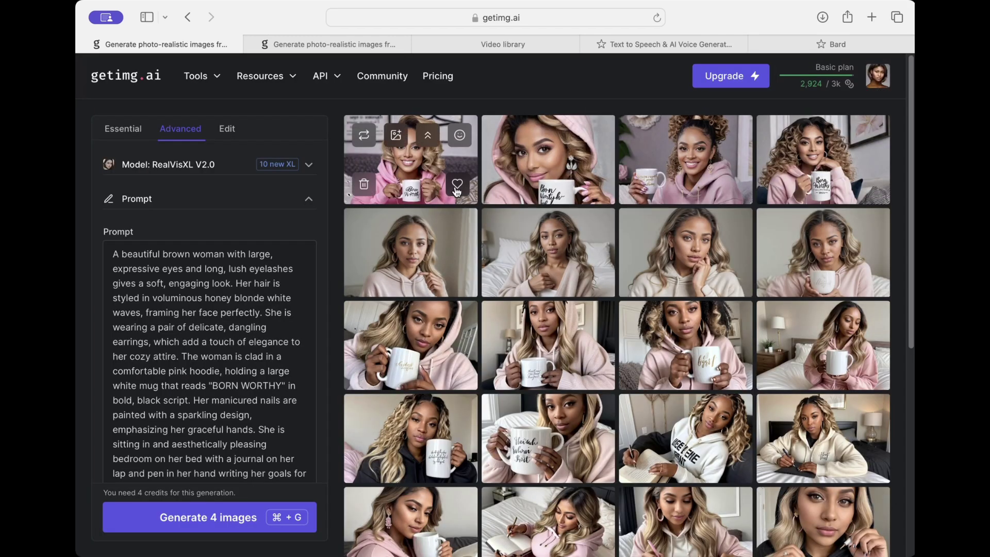
pyautogui.click(400, 166)
pyautogui.click(242, 324)
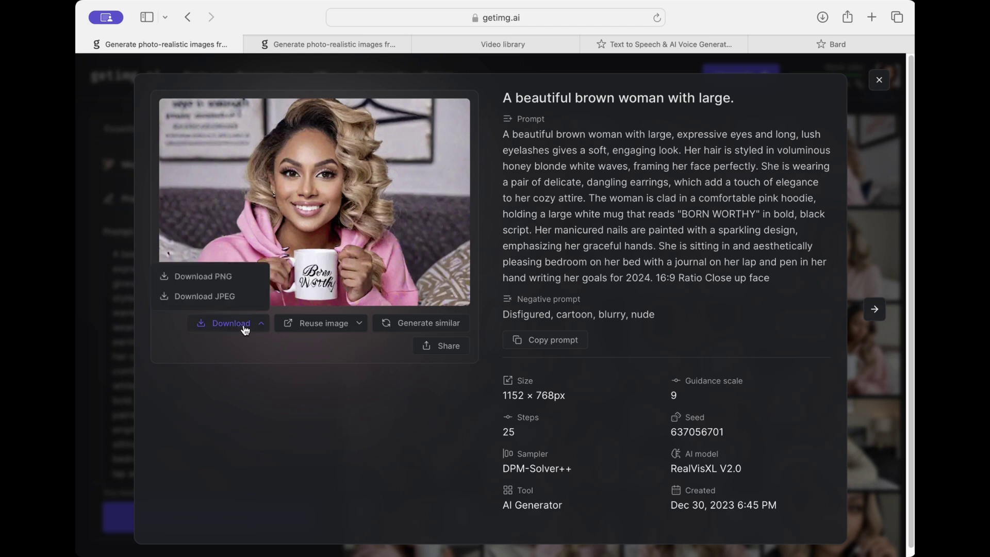
pyautogui.click(234, 284)
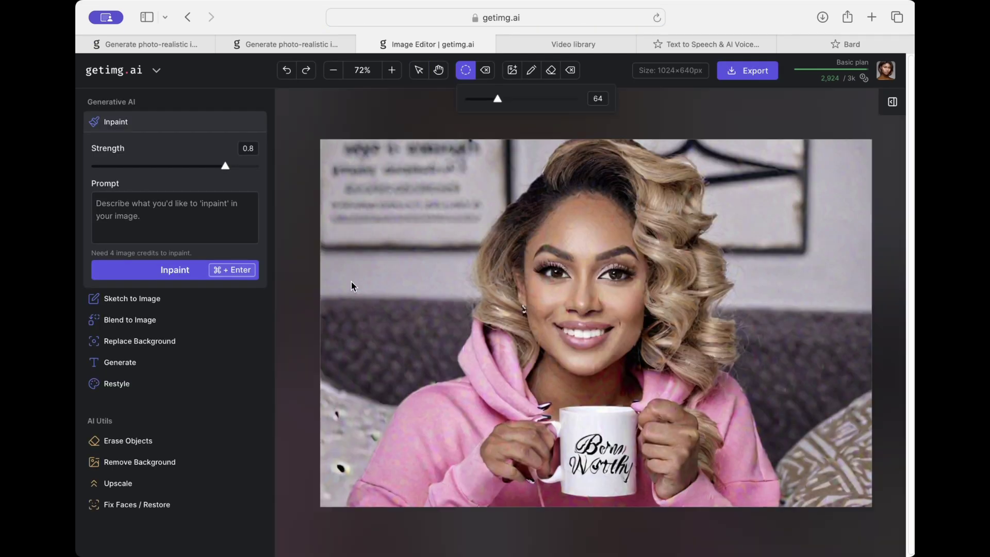
# Step: Try to inpaint the image in the Image Editor using the full description of the brown woman in a pink hoodie as prompt
pyautogui.click(131, 225)
pyautogui.write('A beautiful brown woman with large, expressive eyes and long, lush eyelashes gives a soft, engaging look. Her hair is styled in voluminous honey blonde white waves, framing her face perfectly. She is wearing a pair of delicate, dangling earrings, which add a touch of elegance to her cozy attire. The woman is clad in a comfortable pink hoodie, holding a large white mug that reads "BORN WORTHY" in bold, black script. Her manicured nails are painted with a sparkling design, emphasizing her graceful hands. She is sitting in and aesthetically pleasing bedroom on her bed with a journal on her lap and pen in her hand writing her goals for 2024. 16:9 Ratio  Close up face')
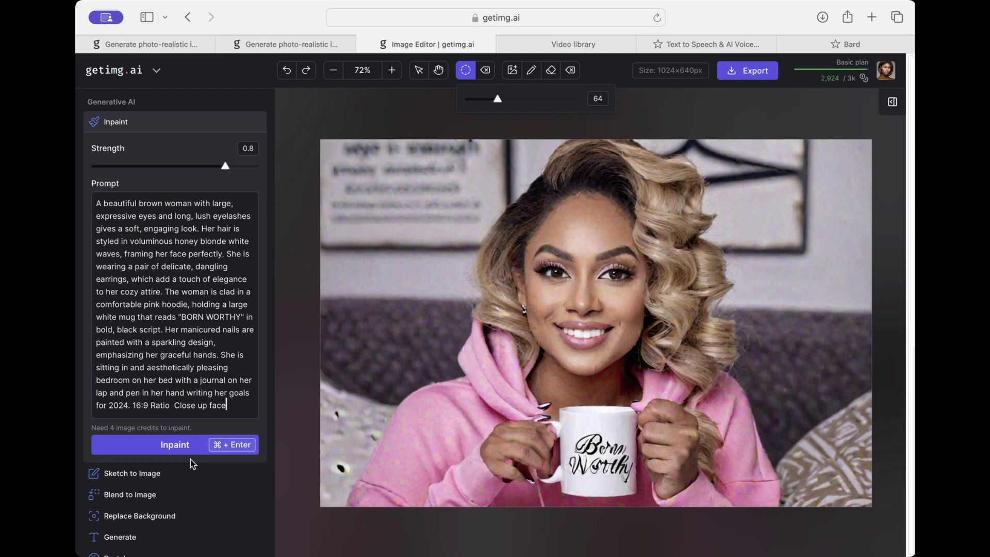
pyautogui.click(198, 444)
# Step: Open the Fix Faces / Restore tool for the image in the editor
pyautogui.scroll(-3, 217, 443)
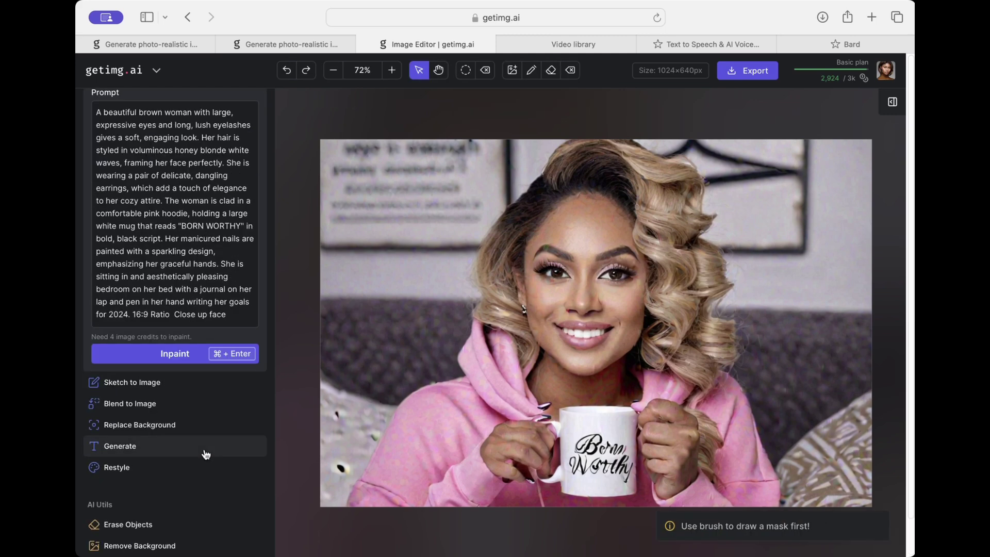
pyautogui.scroll(-5, 205, 454)
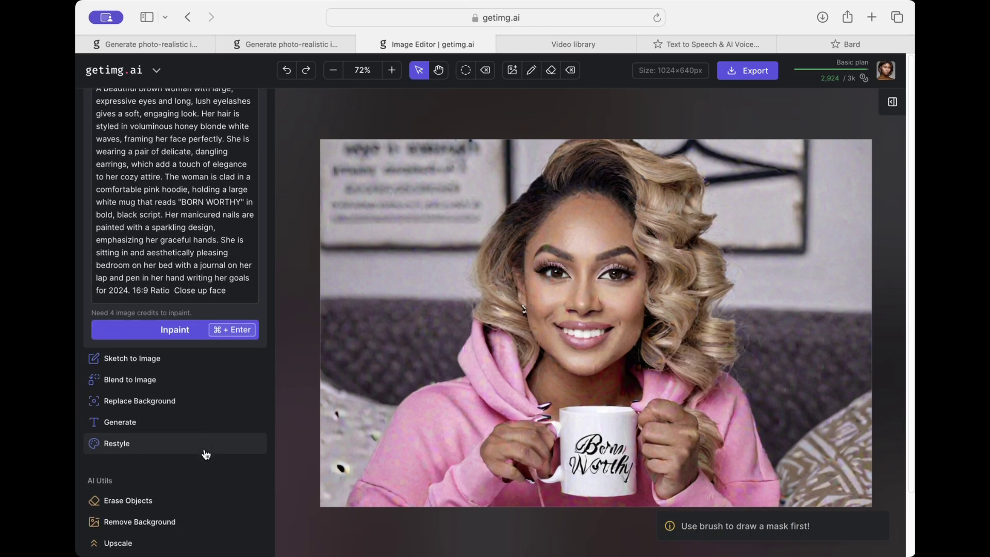
pyautogui.scroll(3, 205, 454)
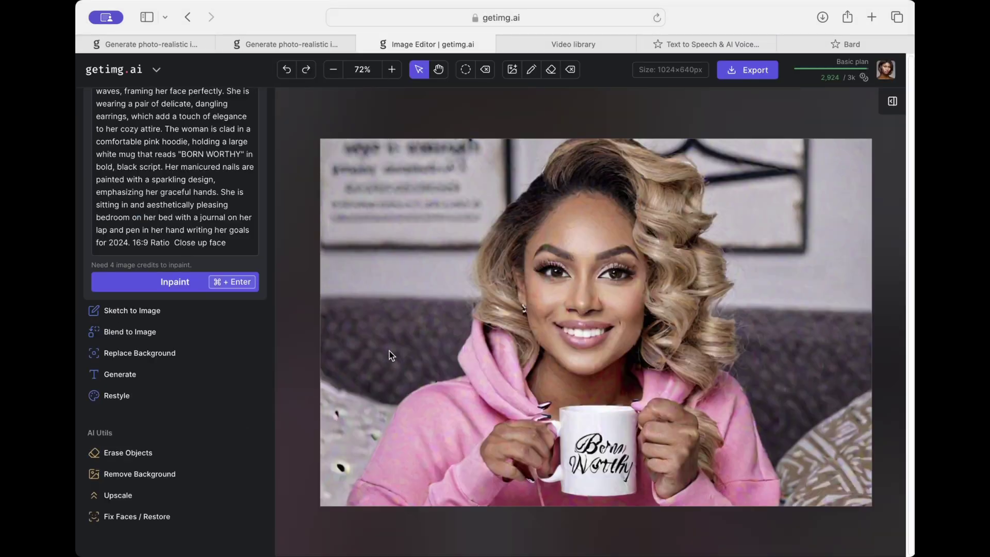
pyautogui.click(114, 516)
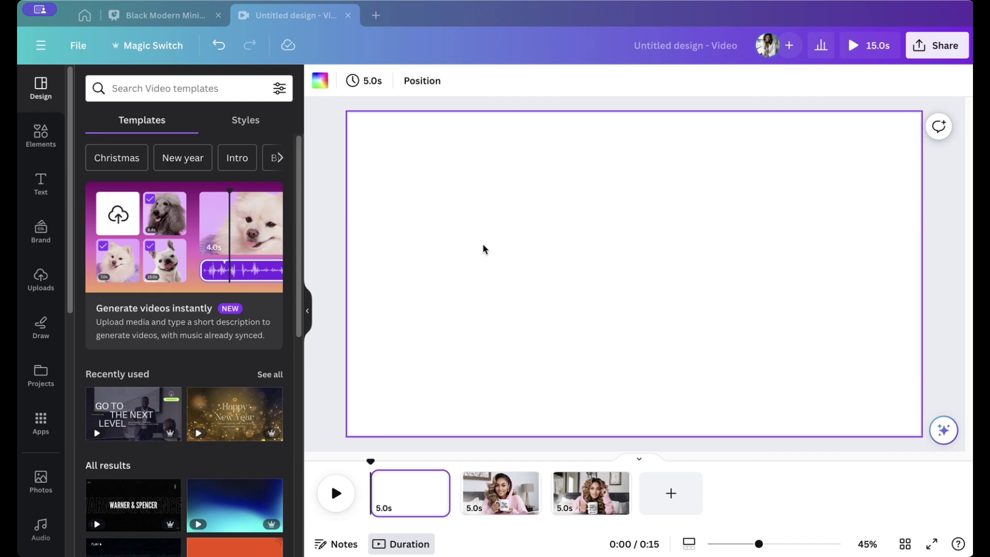
# Step: Switch to the Canva video design, place the pink hoodie image on the blank first page, enlarge it to about 1,517 × 1,011 and reposition it
pyautogui.moveTo(470, 249); pyautogui.dragTo(503, 361)
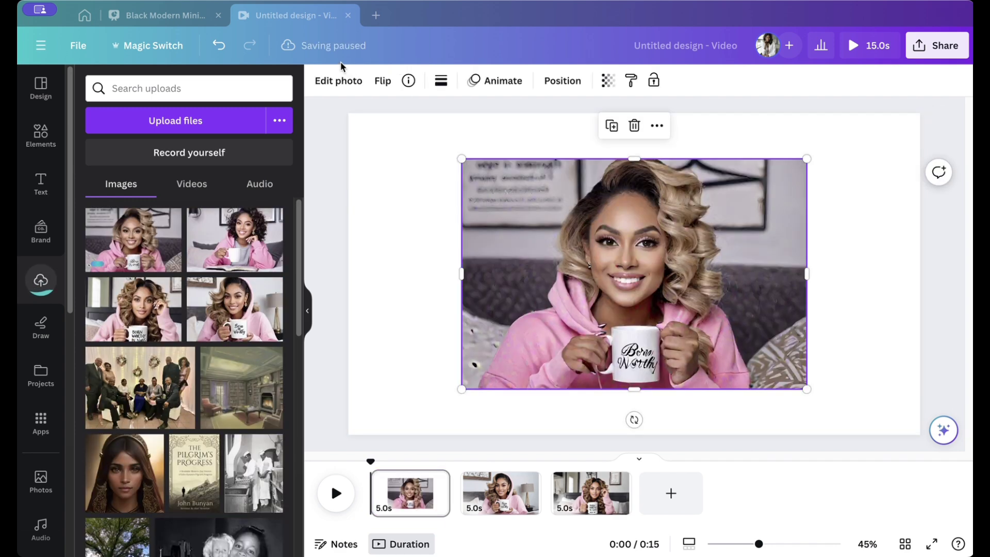
pyautogui.moveTo(632, 268); pyautogui.dragTo(587, 244)
pyautogui.moveTo(762, 364); pyautogui.dragTo(881, 411)
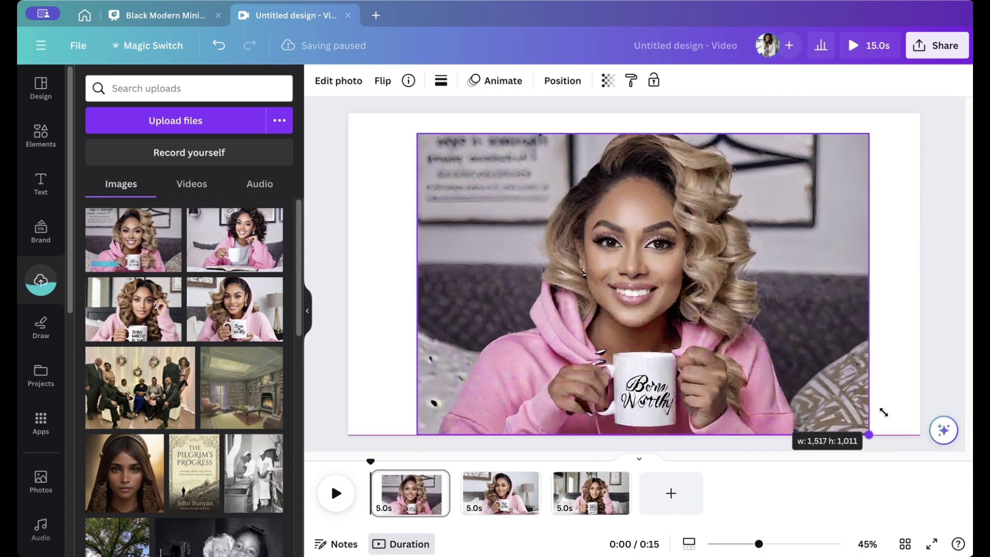
pyautogui.moveTo(812, 364); pyautogui.dragTo(812, 355)
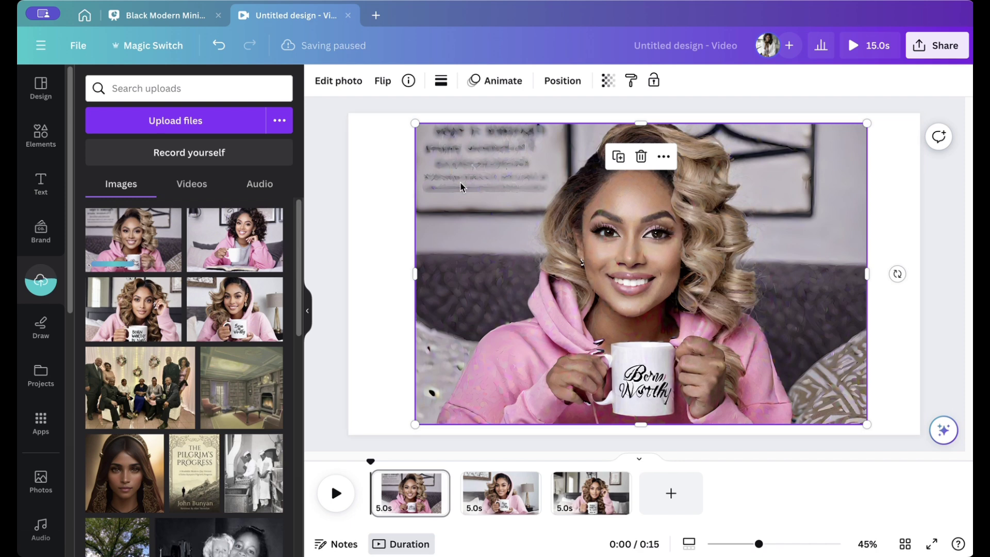
# Step: Run Magic Expand on the photo with the Whole Page size
pyautogui.click(336, 85)
pyautogui.click(245, 182)
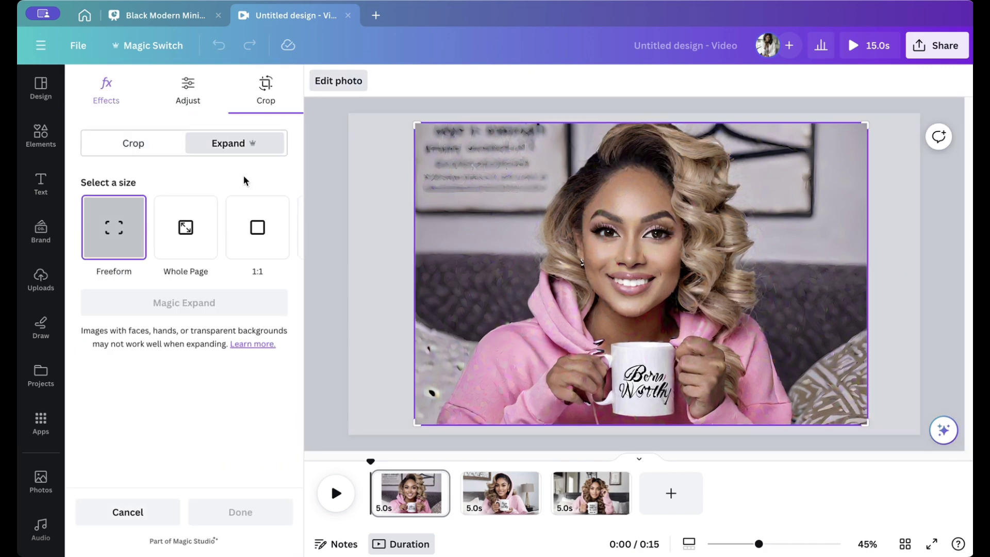
pyautogui.click(168, 237)
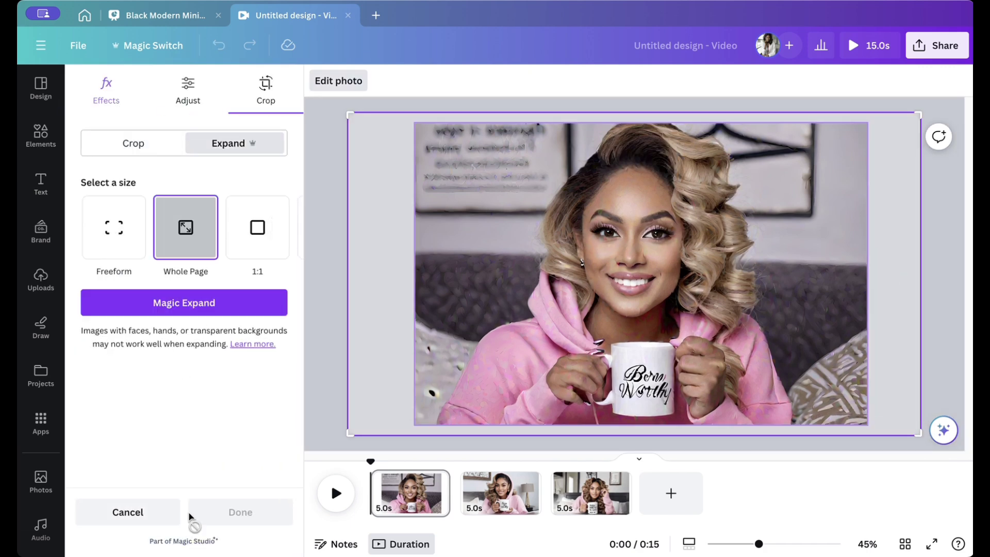
pyautogui.click(215, 311)
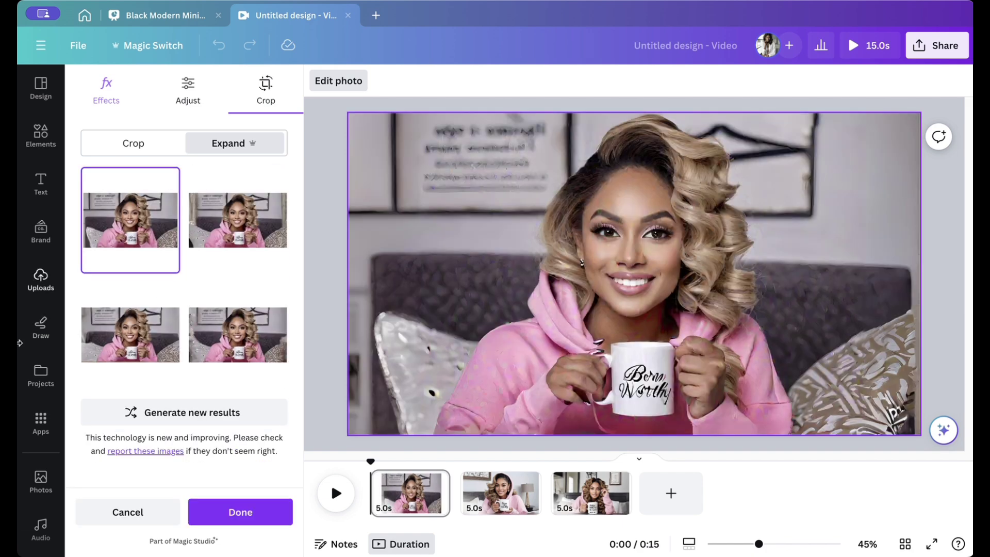
# Step: Compare the generated expansions and apply the third one to the photo
pyautogui.click(217, 326)
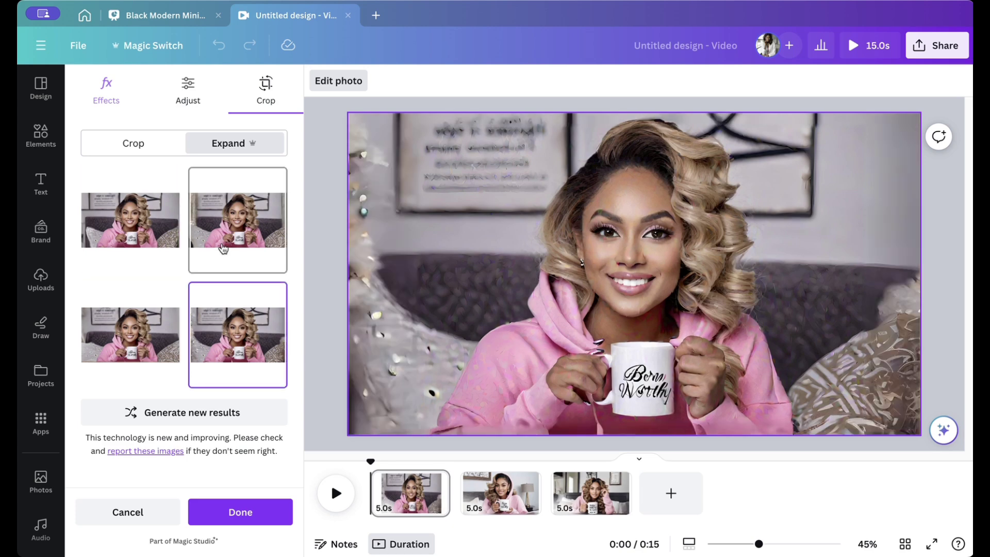
pyautogui.click(222, 248)
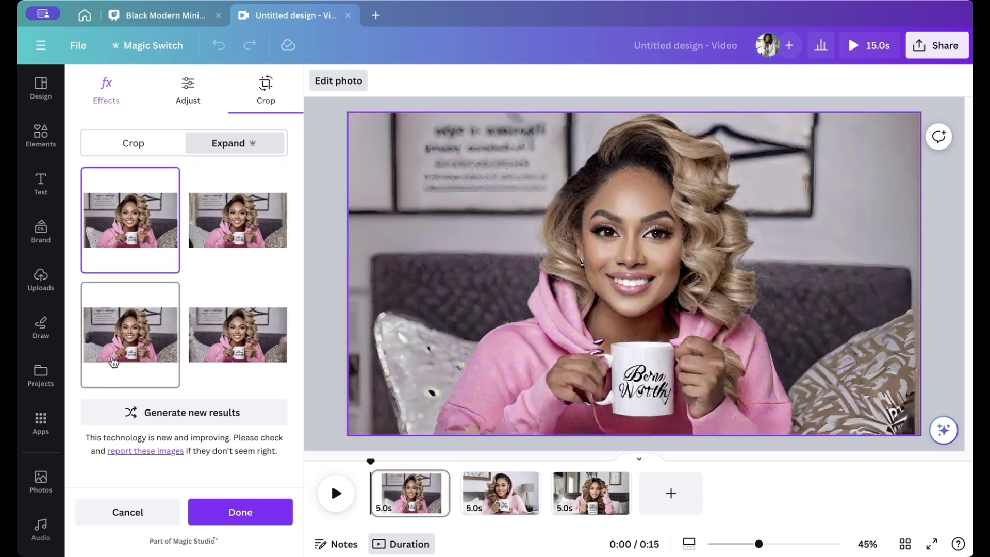
pyautogui.click(112, 363)
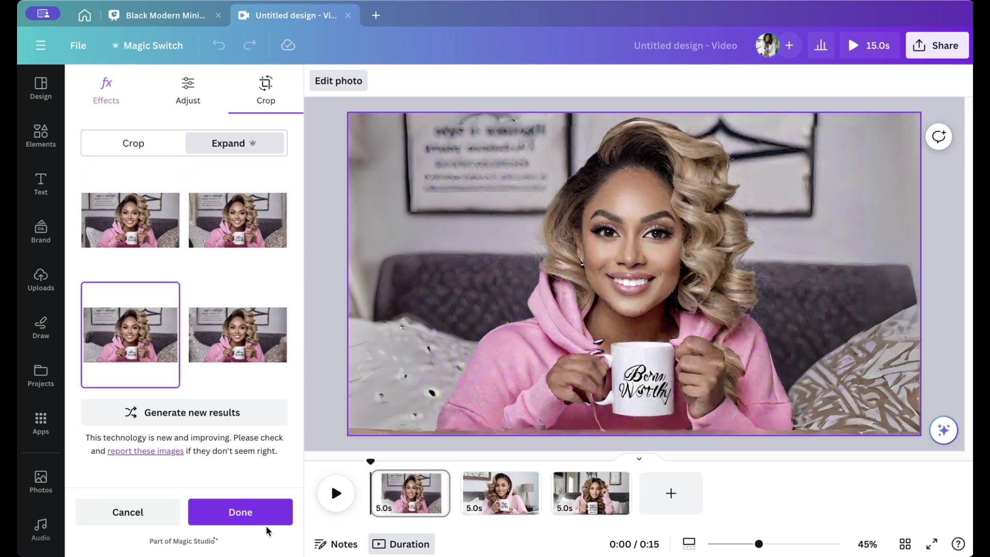
pyautogui.click(234, 513)
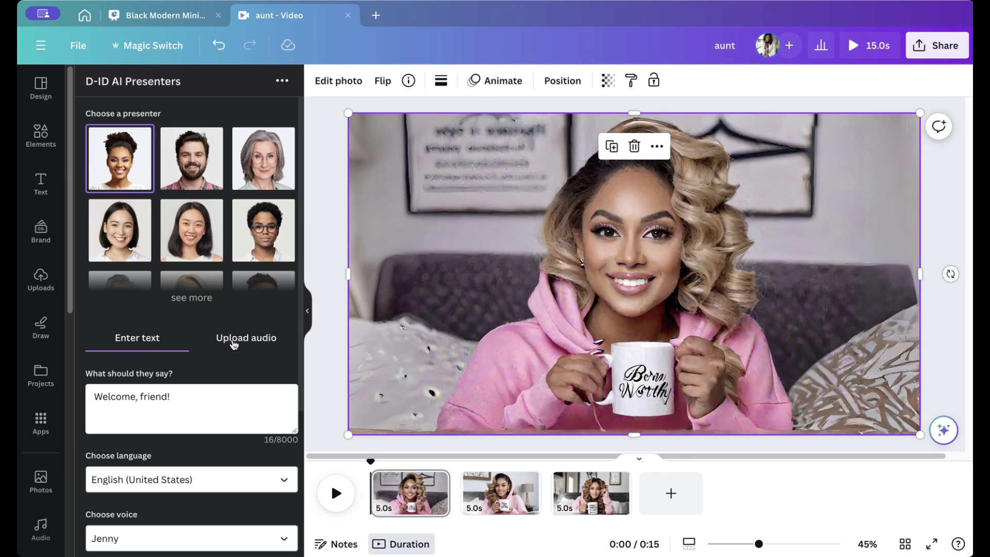
pyautogui.scroll(-4, 189, 281)
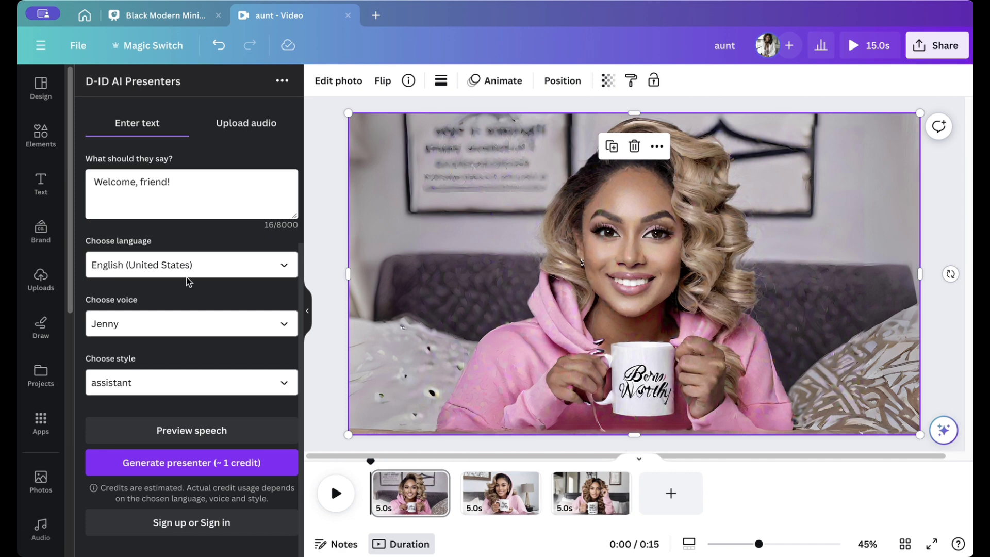
pyautogui.scroll(1, 189, 281)
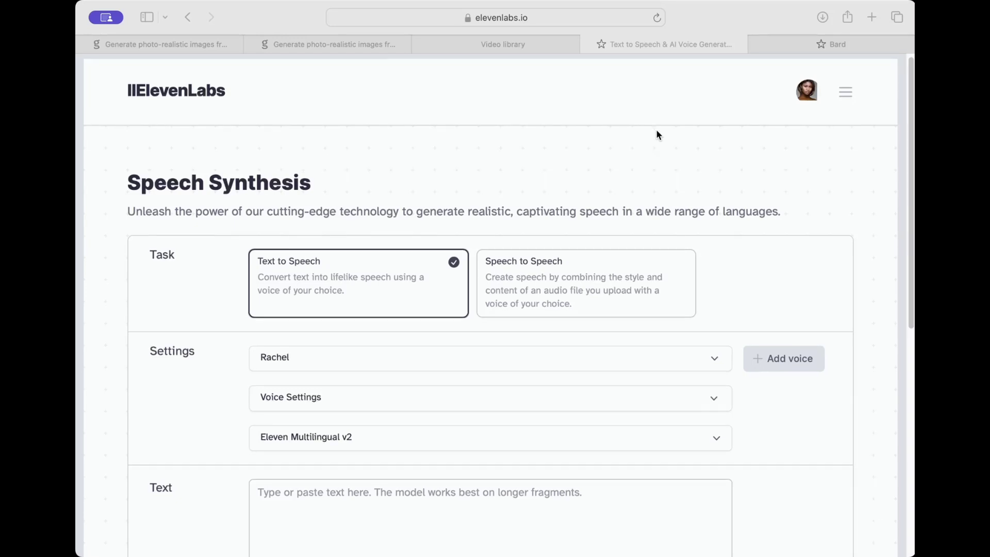
# Step: Switch to ElevenLabs, open VoiceLab and start adding a new voice with Instant Voice Cloning
pyautogui.click(845, 93)
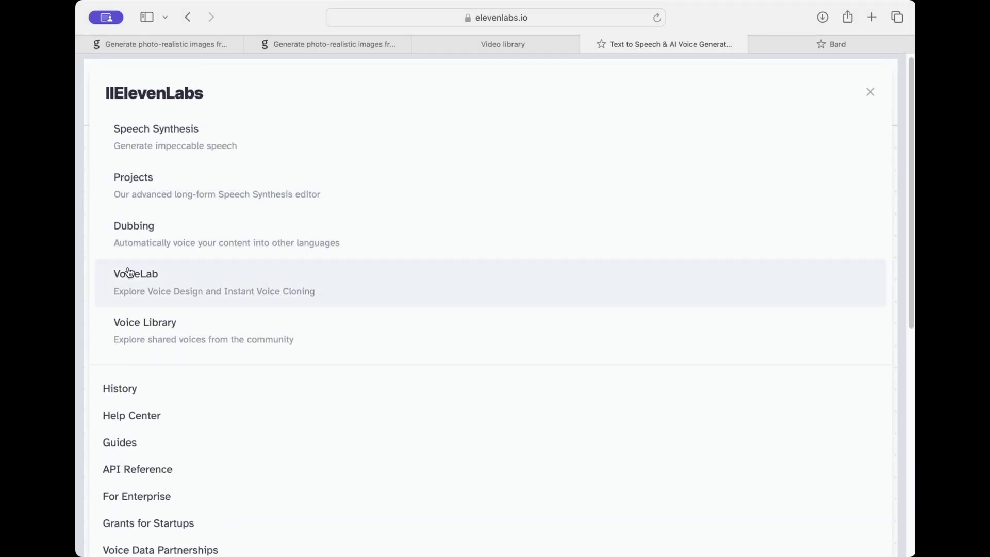
pyautogui.click(143, 274)
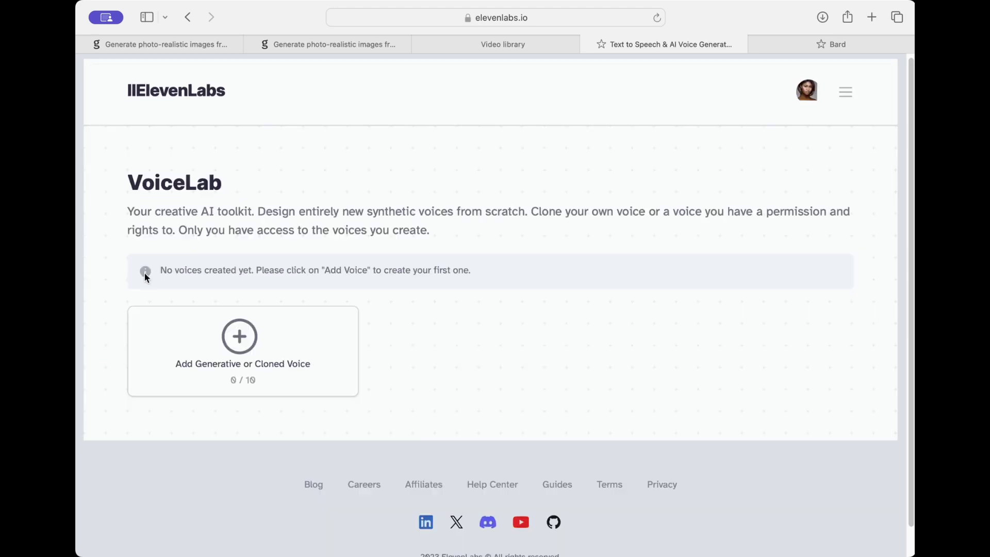
pyautogui.click(272, 351)
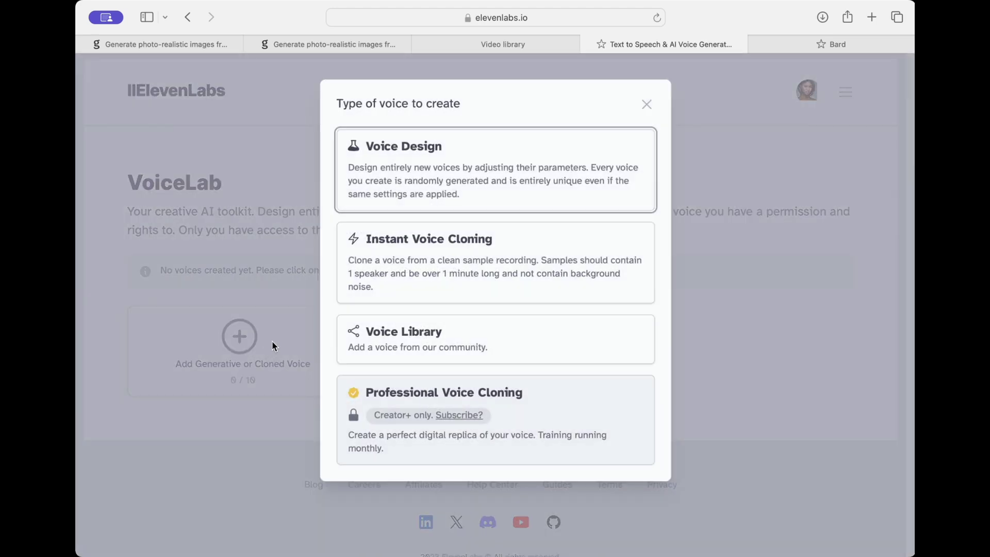
pyautogui.click(399, 256)
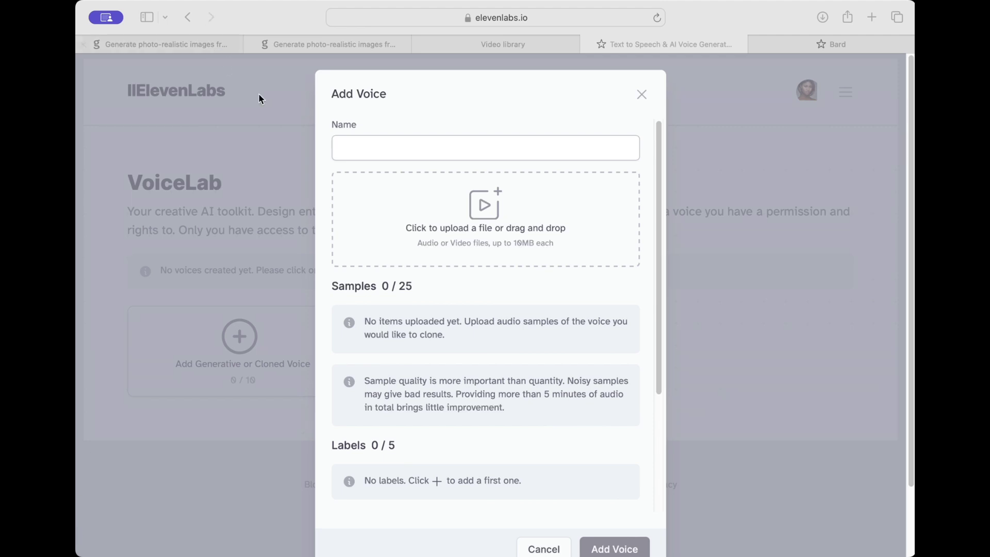
# Step: Add the AiFinn.m4a recording as a sample for the new cloned voice
pyautogui.moveTo(297, 364); pyautogui.dragTo(493, 226)
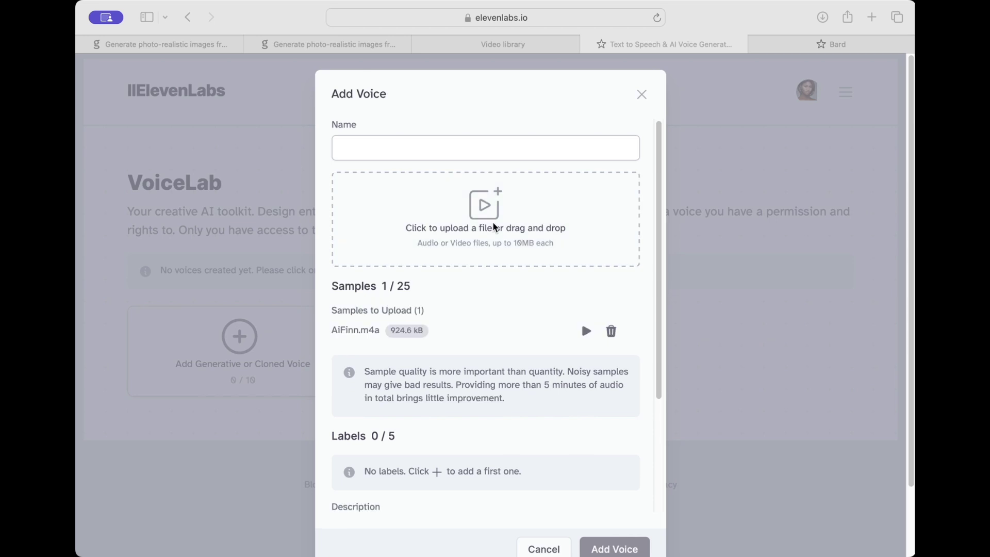
pyautogui.scroll(-3, 495, 272)
pyautogui.scroll(3, 495, 268)
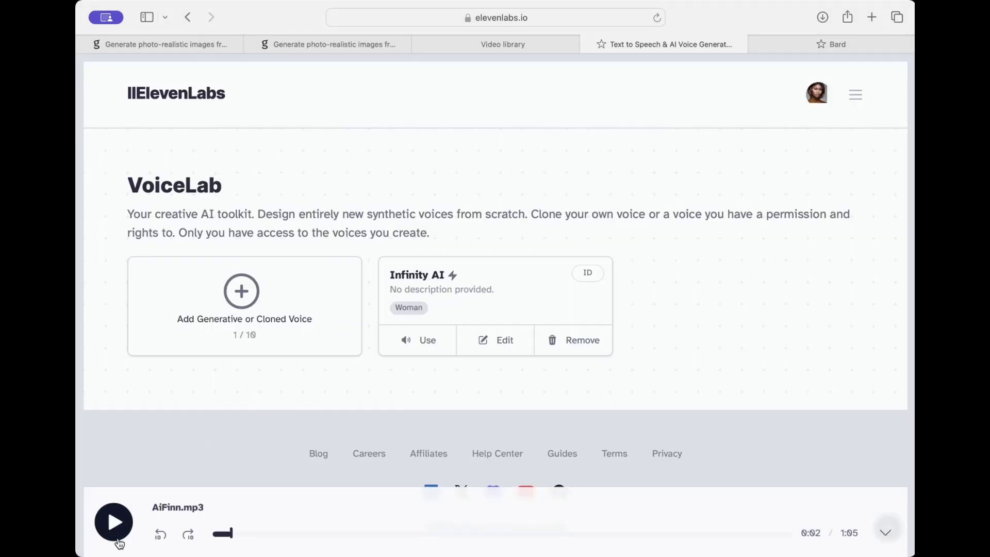
# Step: Use the Infinity AI voice for text to speech and enter the description of the woman in the pink hoodie as the text
pyautogui.click(420, 342)
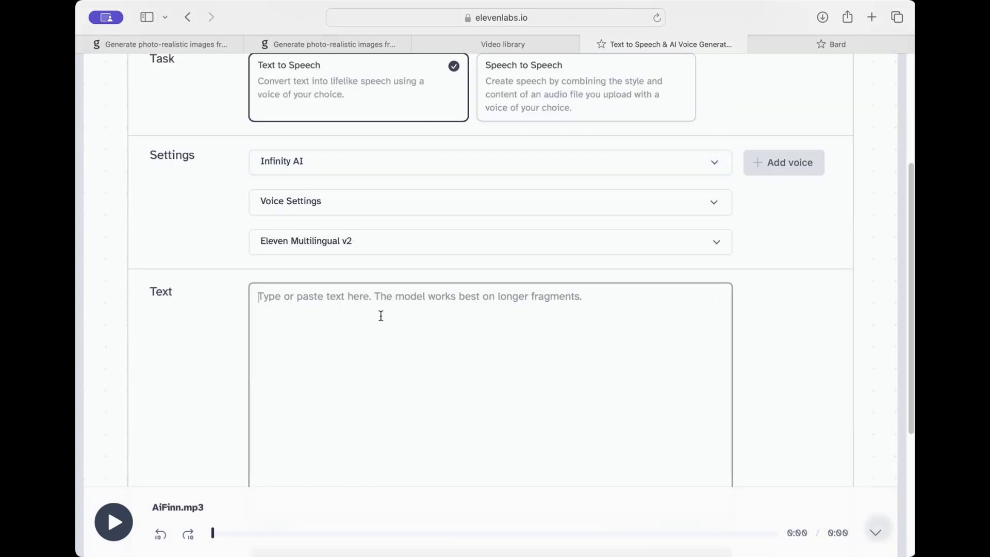
pyautogui.write('A beautiful brown woman with large, expressive eyes and long, lush eyelashes gives a soft, engaging look. Her hair is styled in voluminous honey blonde white waves, framing her face perfectly. She is wearing a pair of delicate, dangling earrings, which add a touch of elegance to her cozy attire. The woman is clad in a comfortable pink hoodie, holding a large white mug that reads "BORN WORTHY" in bold, black script. Her manicured nails are painted with a sparkling design, emphasizing her graceful hands. She is sitting in and aesthetically pleasing bedroom on her bed with a journal on her lap and pen in her hand writing her goals for 2024. 16:9 Ratio Close up face')
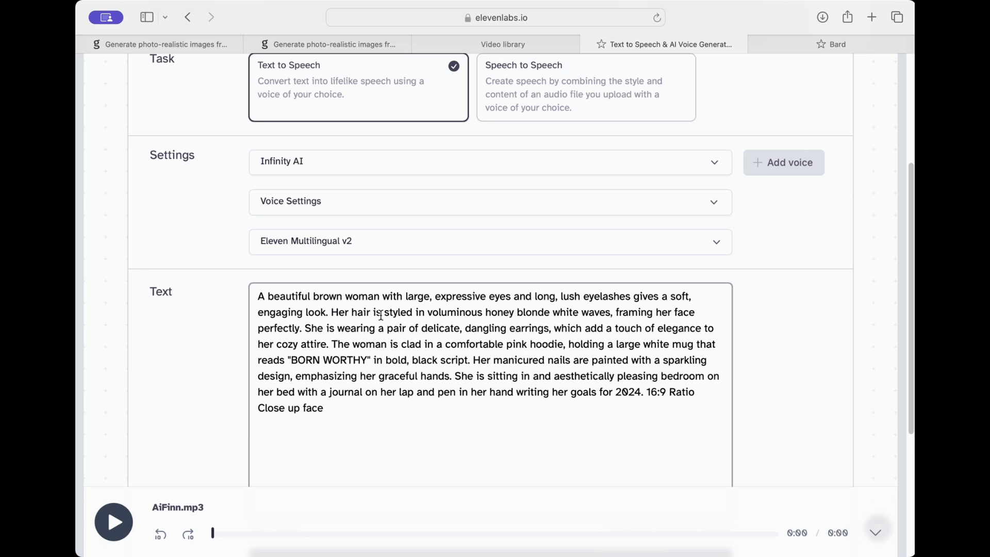
pyautogui.scroll(5, 353, 356)
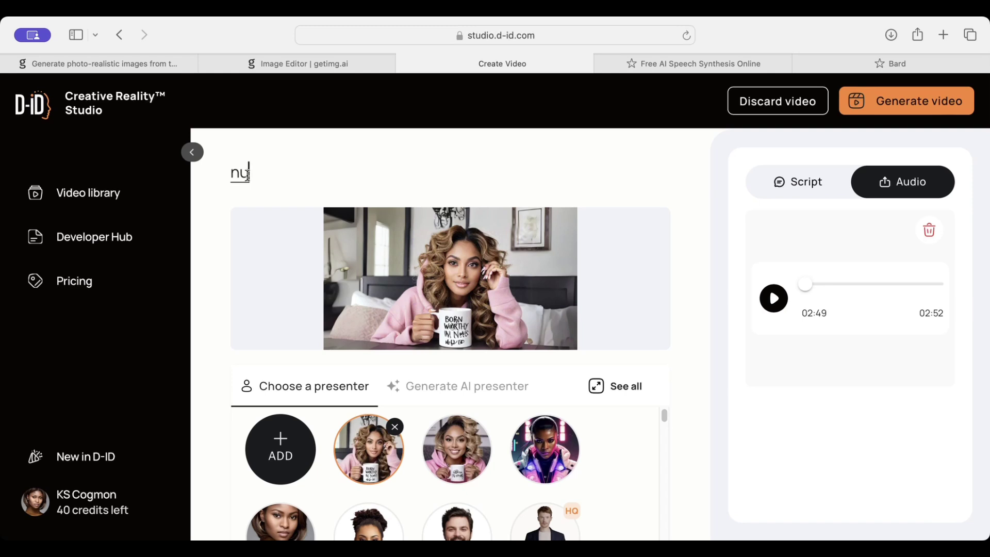
# Step: In D-ID Creative Reality Studio, try to replace the video's title with AuntFinn
pyautogui.press('BackSpace')
pyautogui.press('BackSpace')
pyautogui.write('h')
pyautogui.press('BackSpace')
pyautogui.write('AuntFinn')
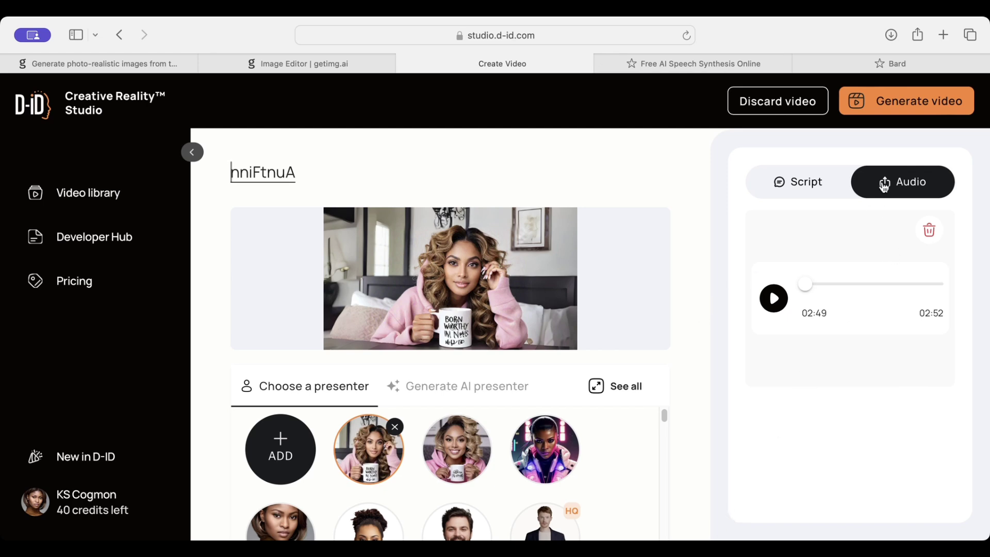
# Step: Start generating the presenter video and review its length, name and credit cost in the confirmation dialog
pyautogui.click(883, 100)
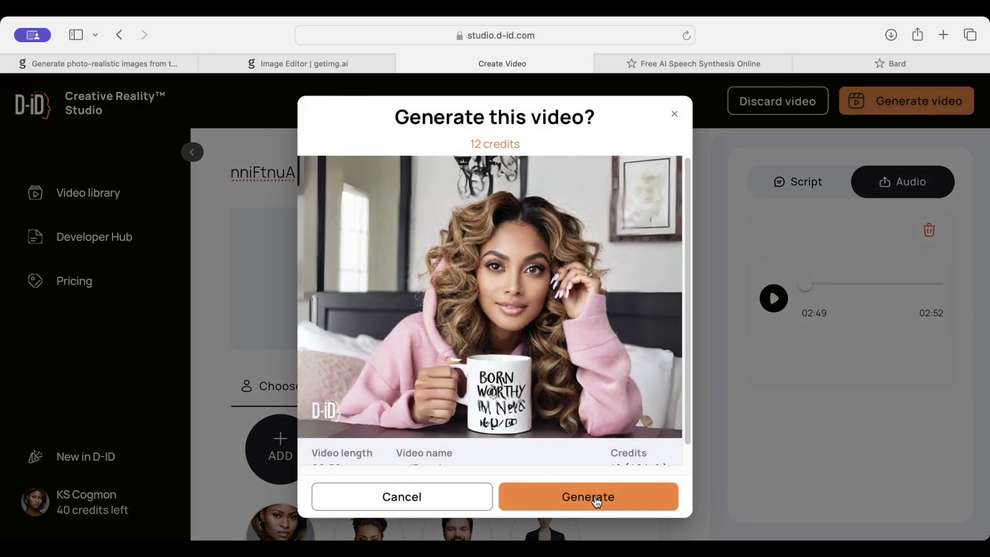
pyautogui.scroll(-1, 576, 366)
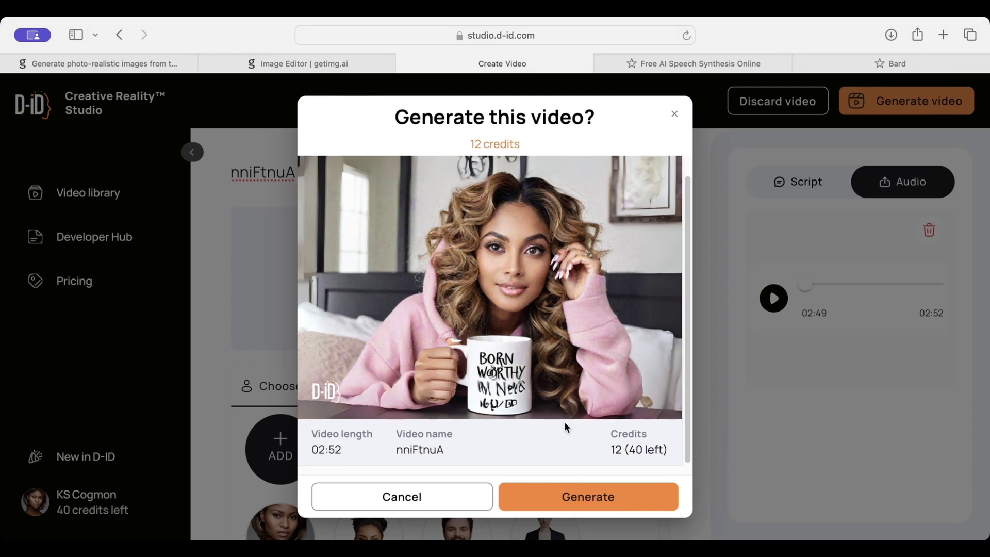